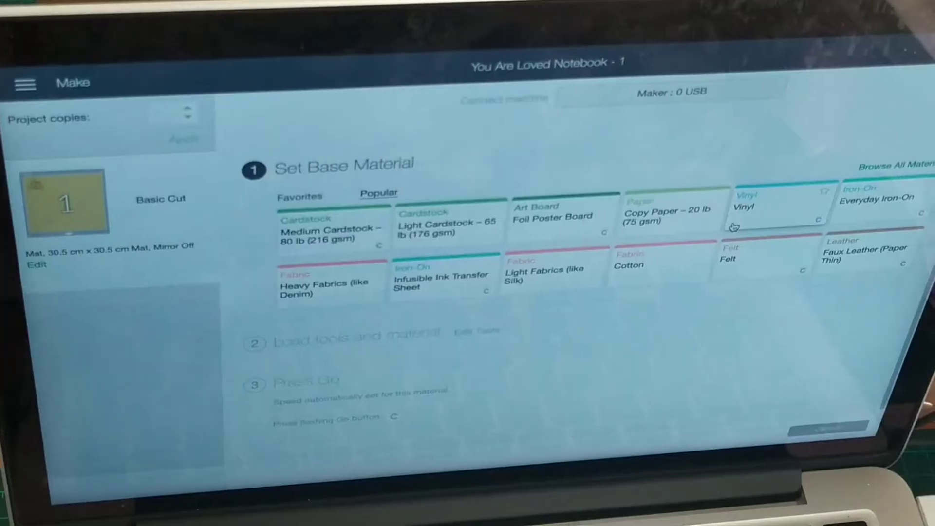
Choose Vinyl from the Popular materials as the base material for the cut.
left_click(760, 211)
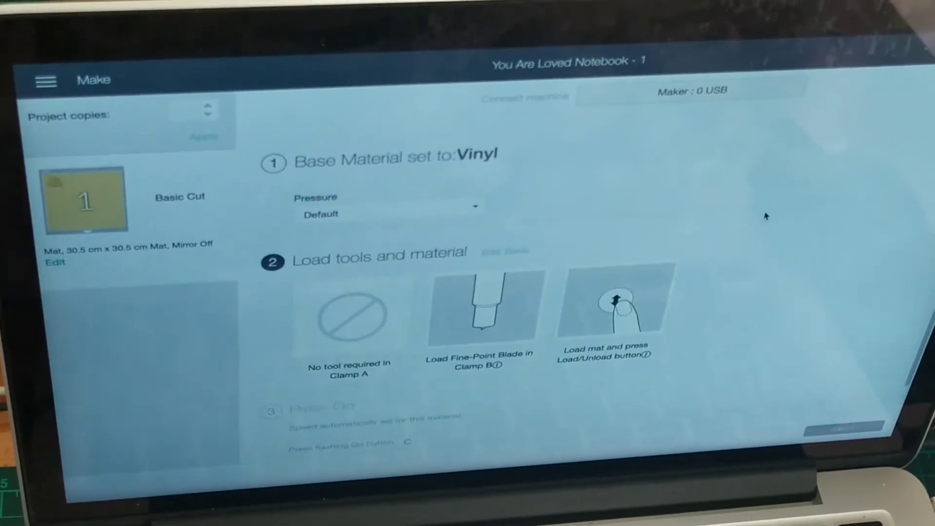